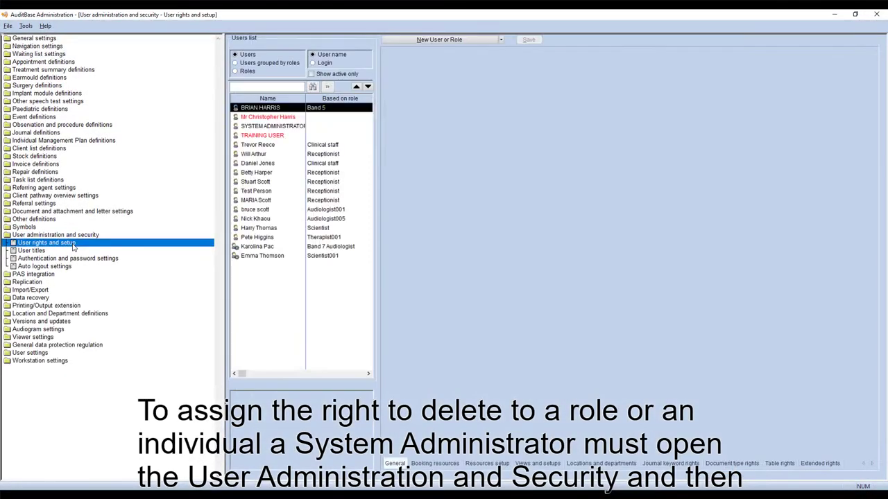
Step: Grant the Scientist001 role the Client: Mark client deleted extended right and save it
left_click(242, 73)
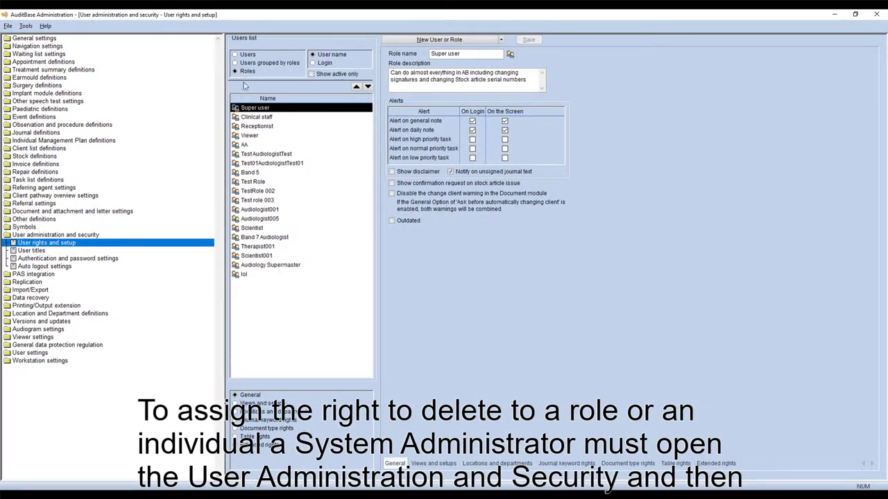
left_click(250, 257)
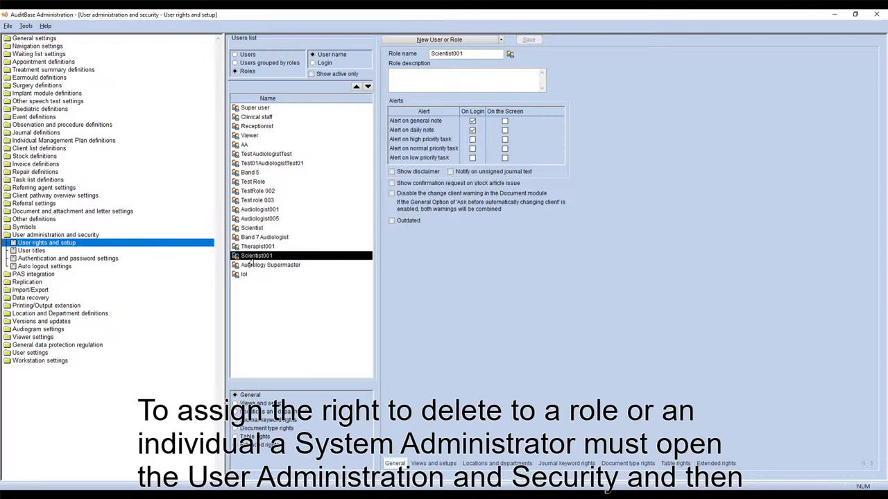
left_click(247, 448)
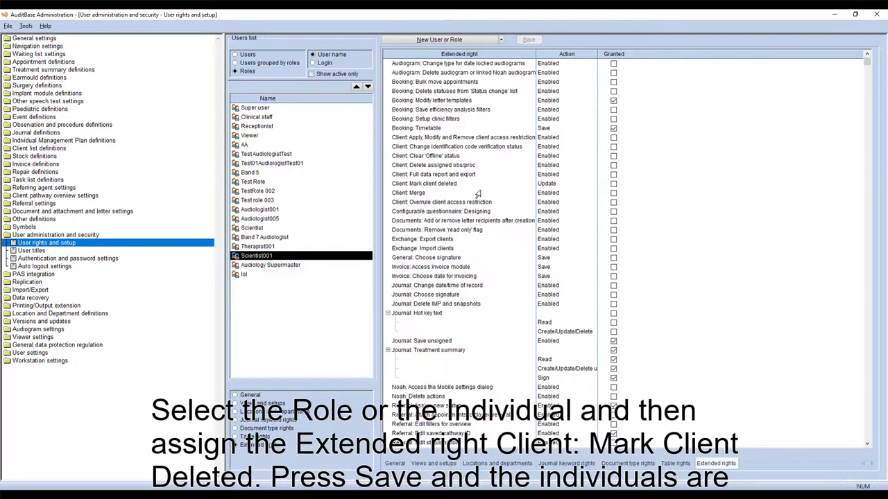
left_click(614, 184)
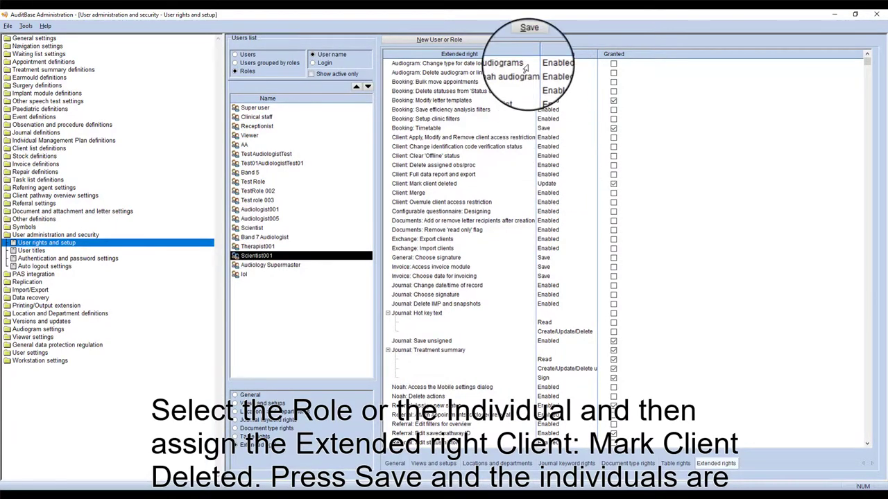
left_click(529, 39)
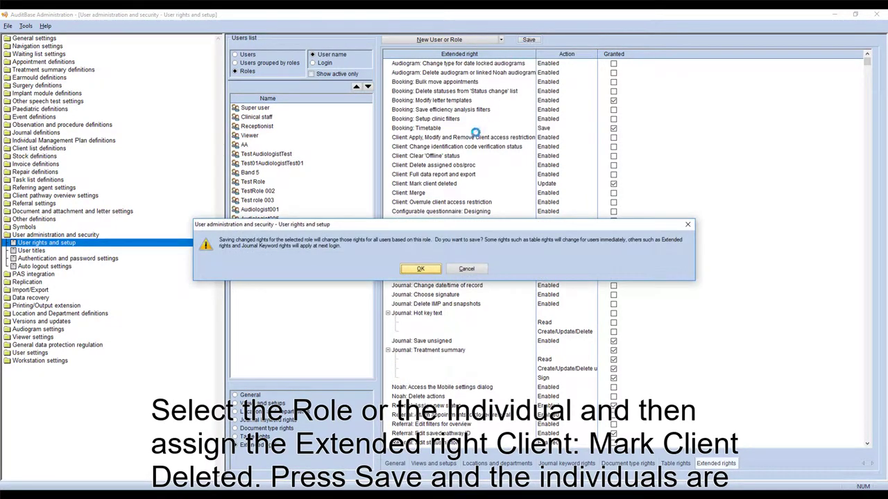
Step: Apply the role change to its users, log in to AuditBase 5, and open Client information
left_click(420, 269)
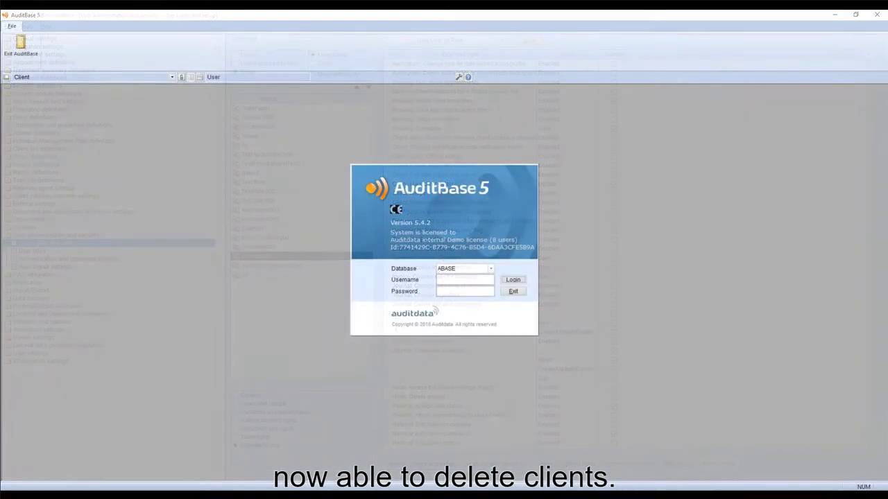
key("Return")
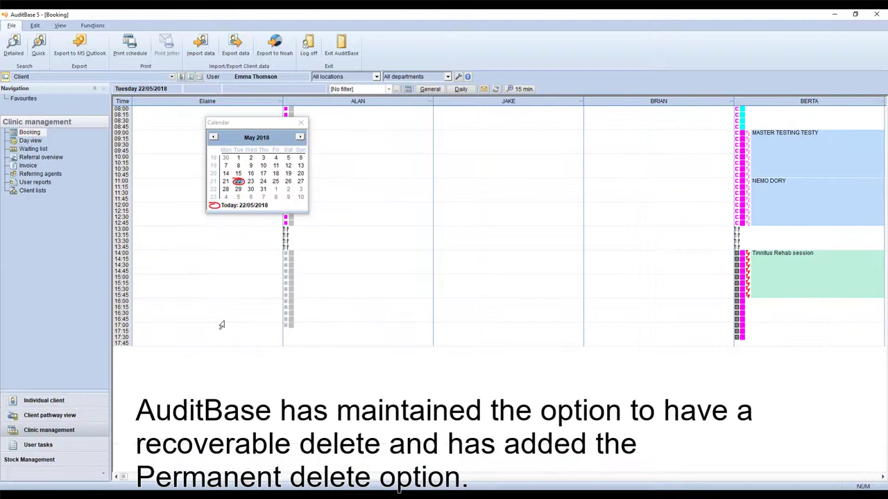
left_click(180, 77)
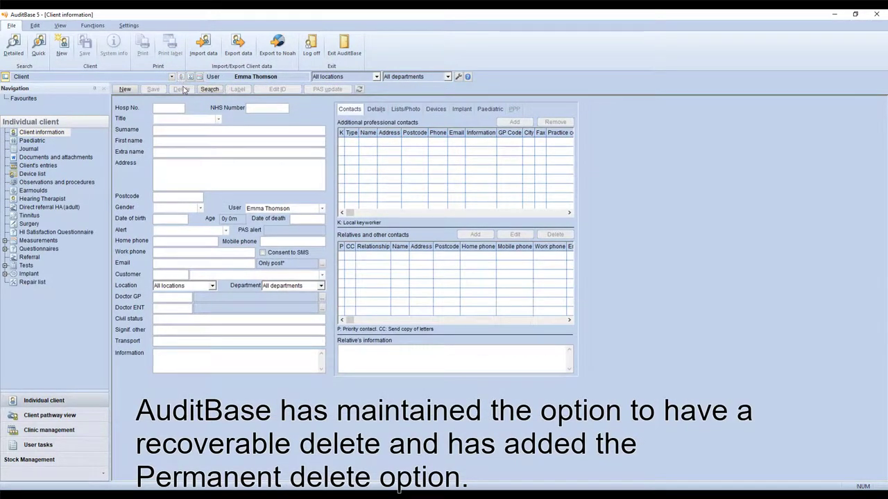
Step: Search all clients without criteria and open the TEST USER client record
left_click(204, 91)
left_click(40, 57)
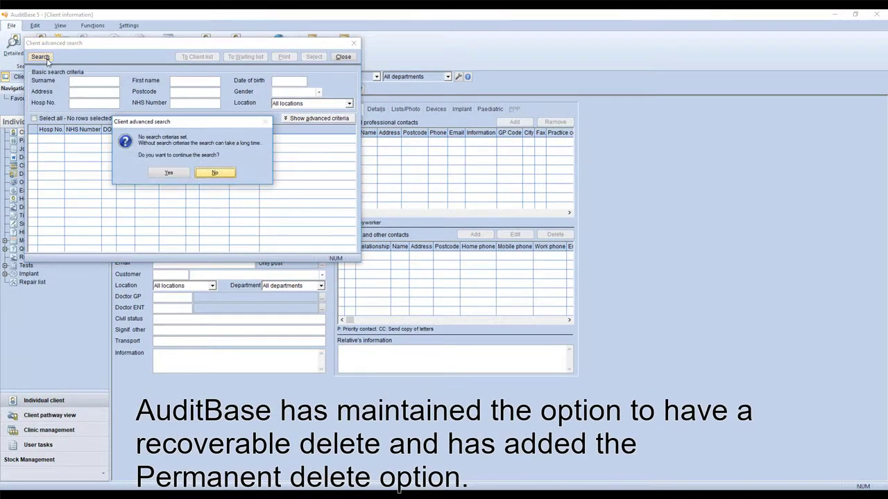
left_click(165, 174)
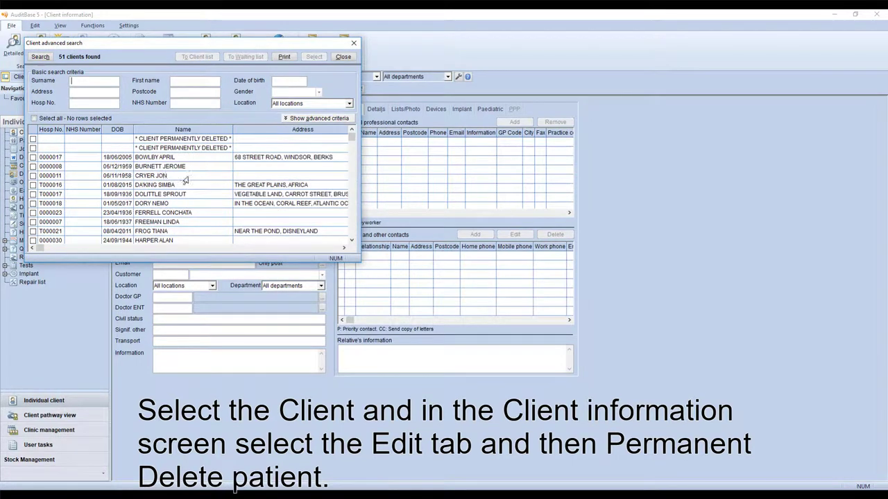
left_click(351, 240)
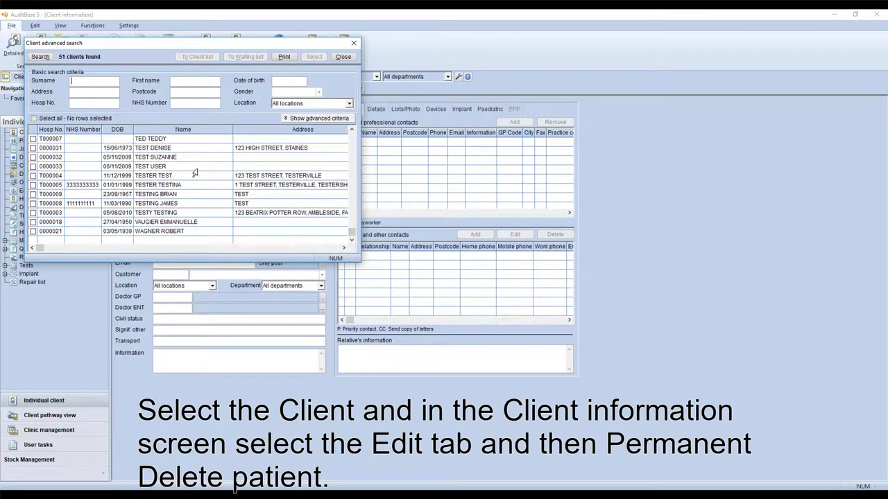
left_click(194, 166)
left_click(313, 57)
Step: Permanently delete the client, preserving gender and year of birth
left_click(87, 52)
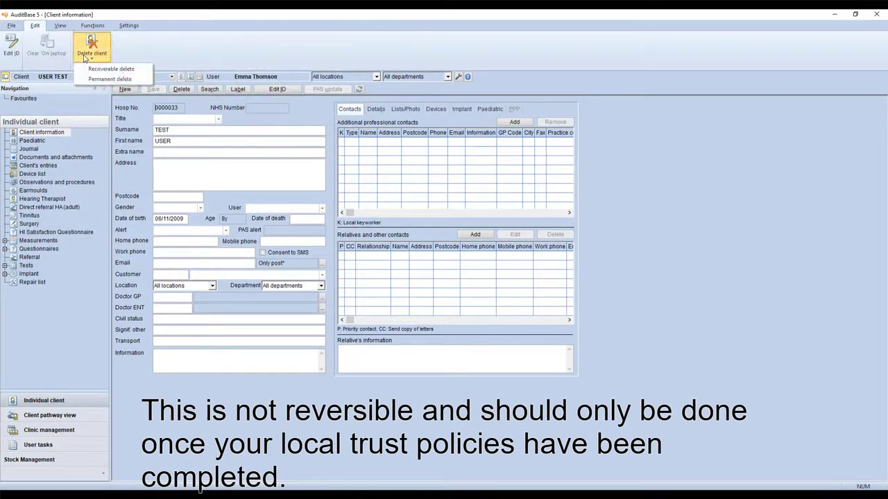
left_click(95, 81)
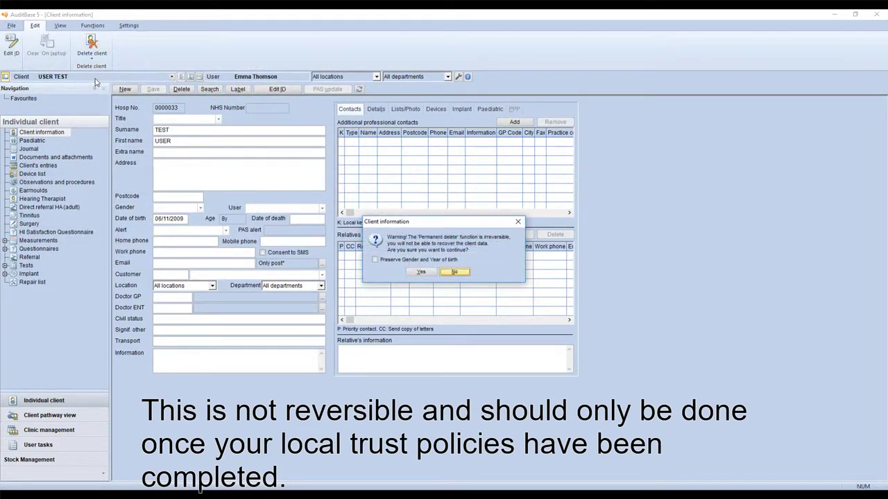
left_click(379, 260)
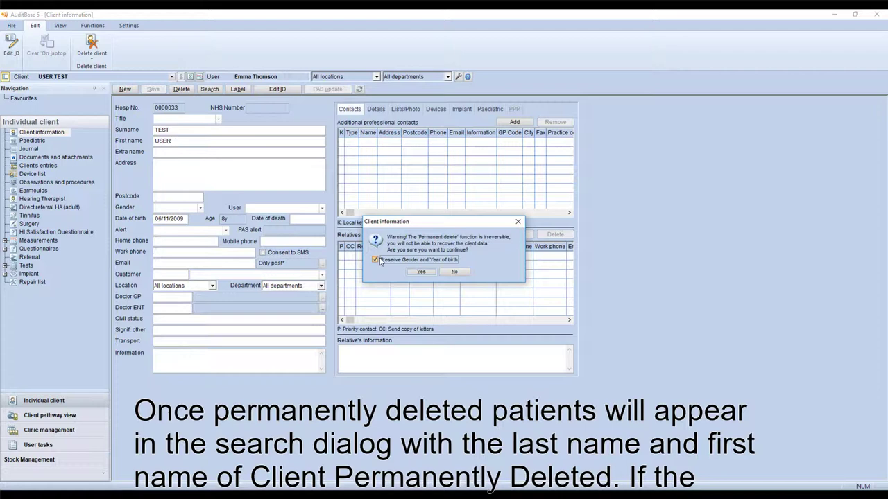
left_click(420, 272)
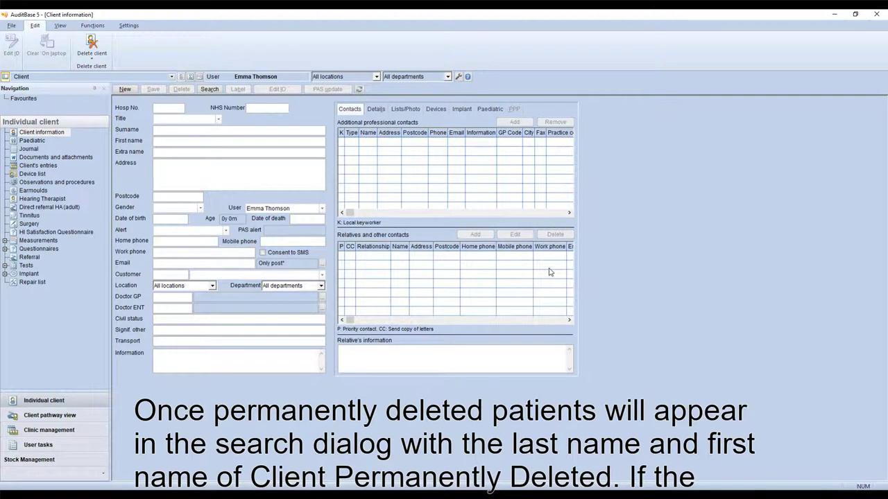
Step: Search all clients again and select the permanently deleted entry with its kept birth year
left_click(209, 89)
left_click(39, 57)
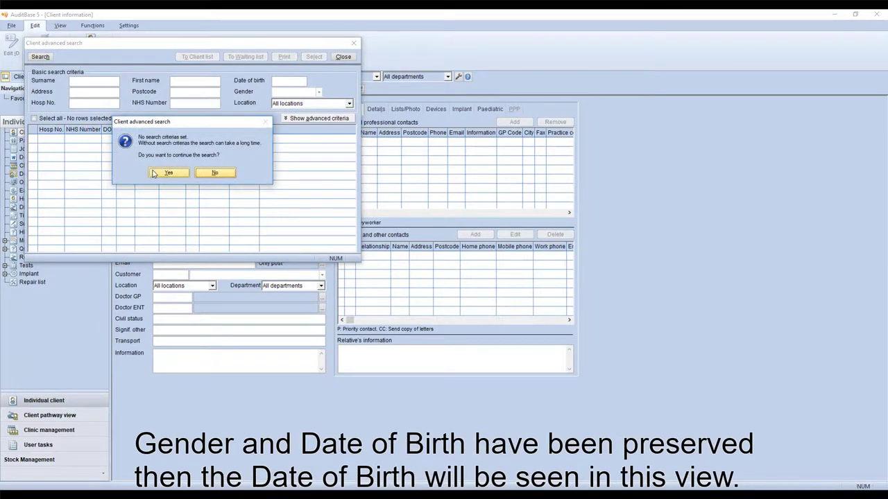
left_click(153, 172)
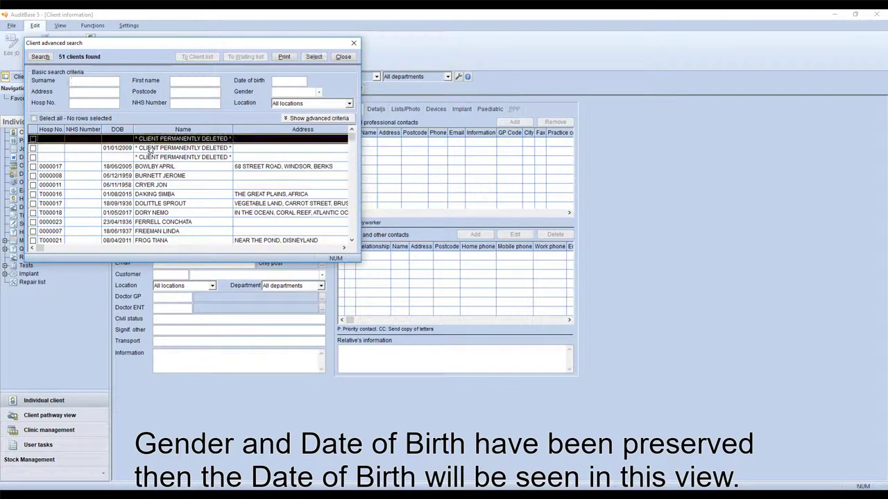
left_click(148, 149)
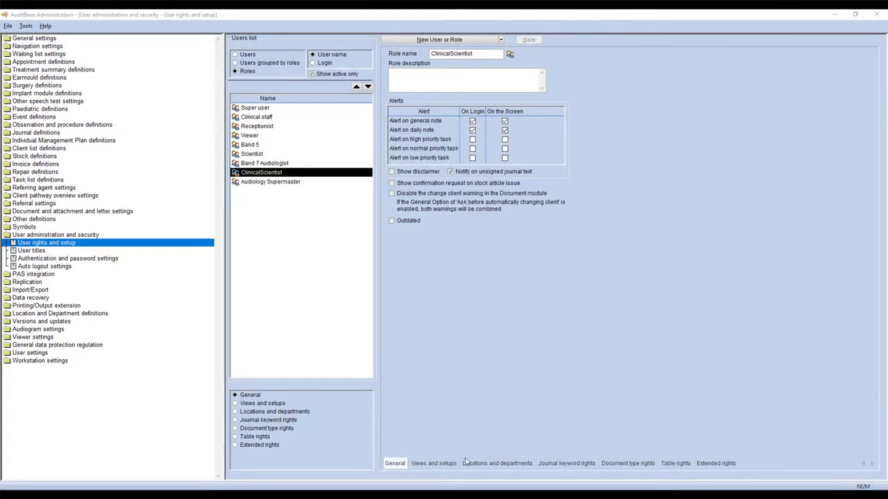
Step: Grant ClinicalScientist the Client: Full data report and export right, save, and acknowledge the warning
left_click(236, 447)
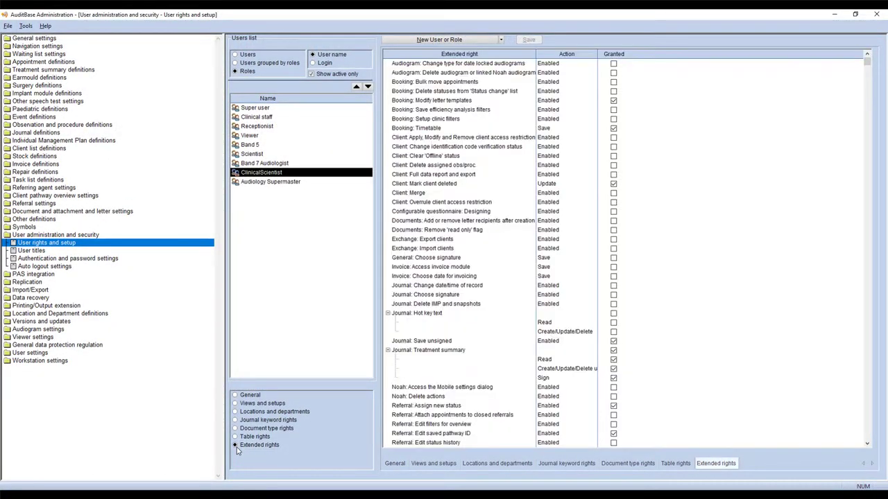
left_click(613, 175)
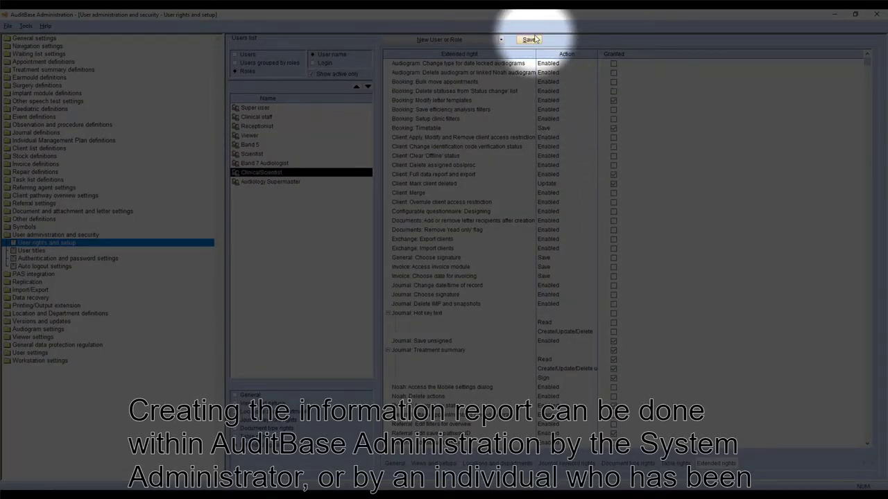
left_click(531, 39)
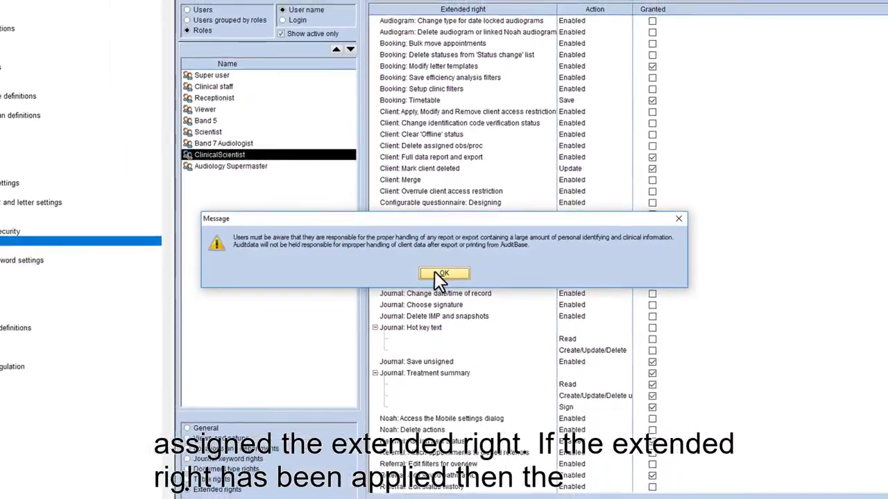
left_click(435, 272)
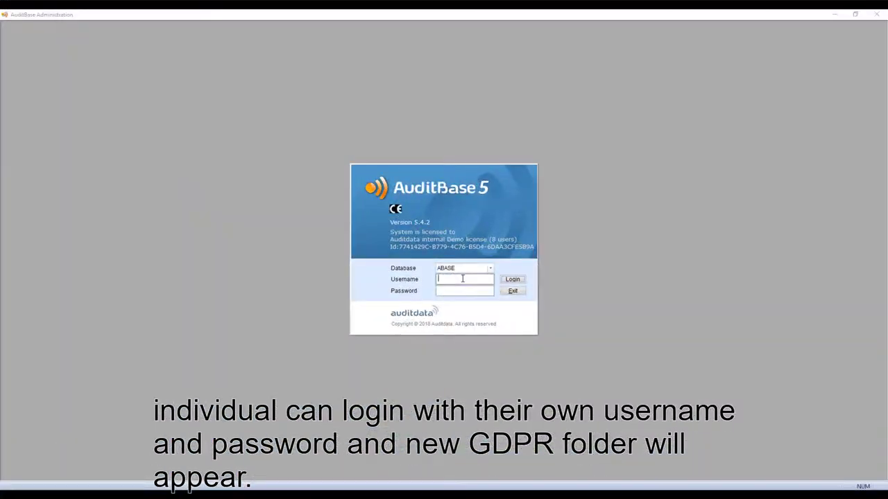
Step: Log in to Administration and look up the client by NHS Number in Client full data report and export
type("ES")
key("Tab")
key("Return")
left_click(113, 40)
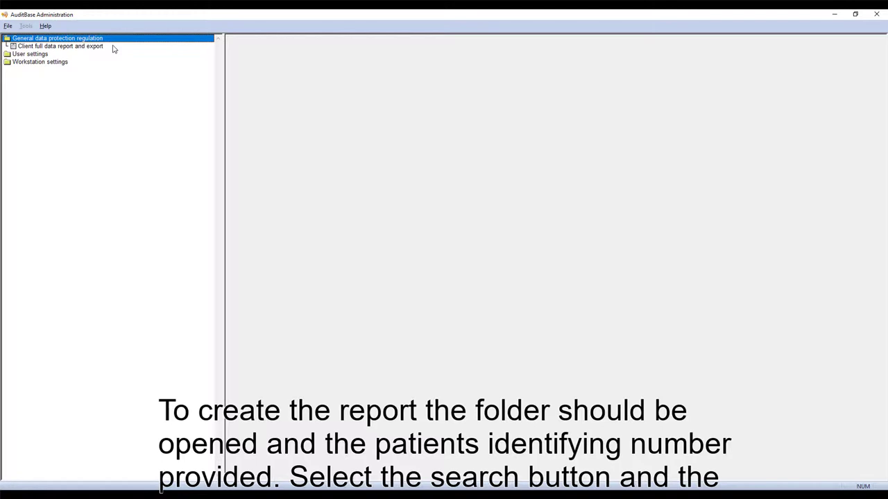
left_click(113, 47)
left_click(323, 63)
type("2222222222")
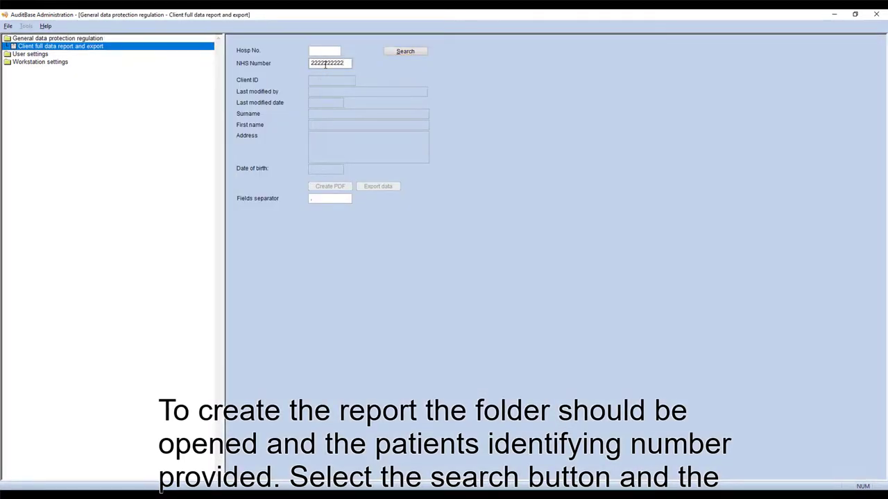
left_click(405, 52)
Step: Create the client's full data PDF report and save it in Downloads
left_click(330, 186)
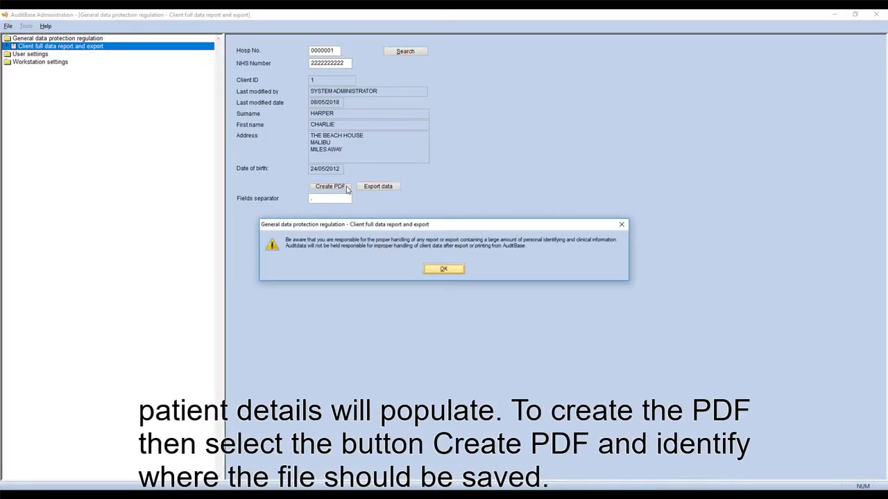
left_click(443, 268)
left_click(26, 135)
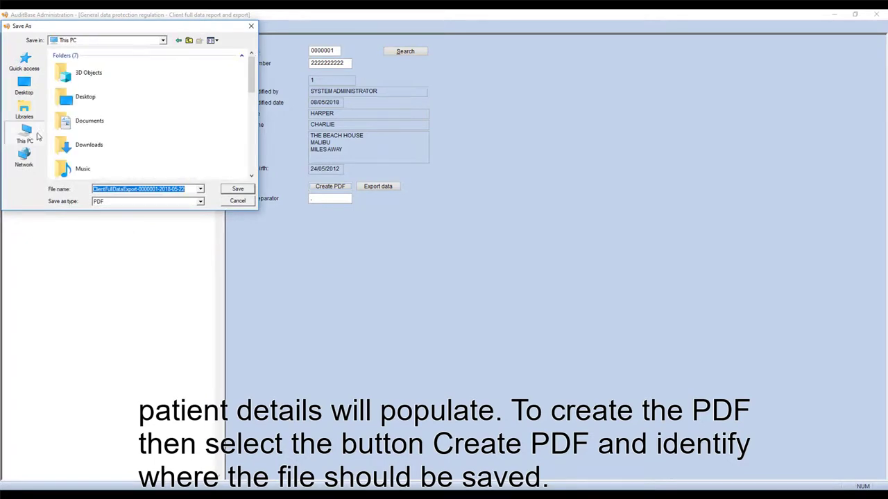
left_click(70, 146)
double_click(70, 146)
left_click(226, 189)
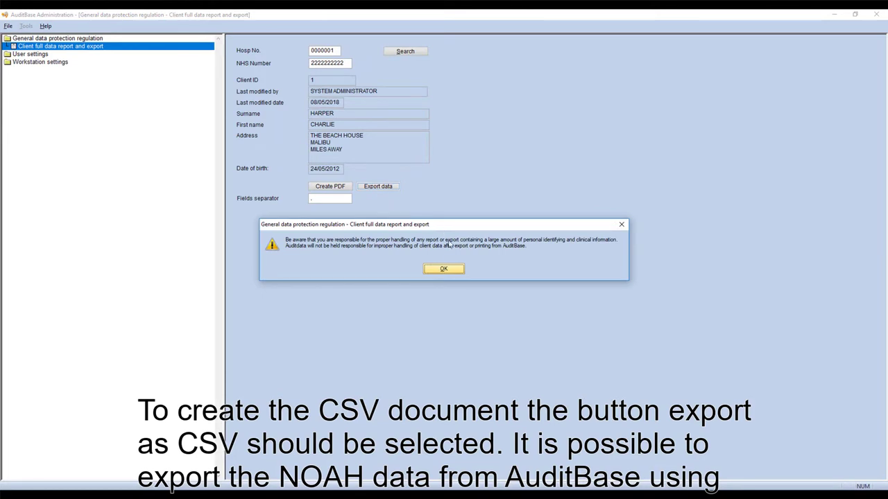
Step: Export the client's full data as a CSV and save it in Downloads
left_click(455, 270)
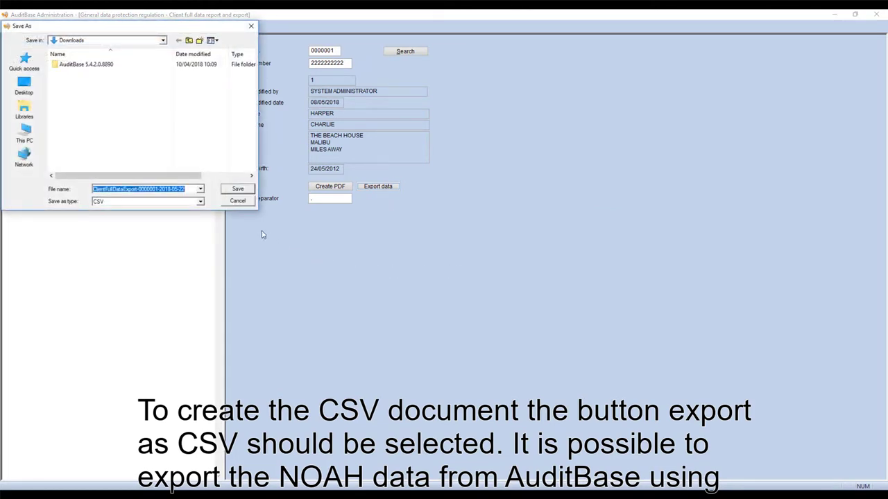
left_click(236, 189)
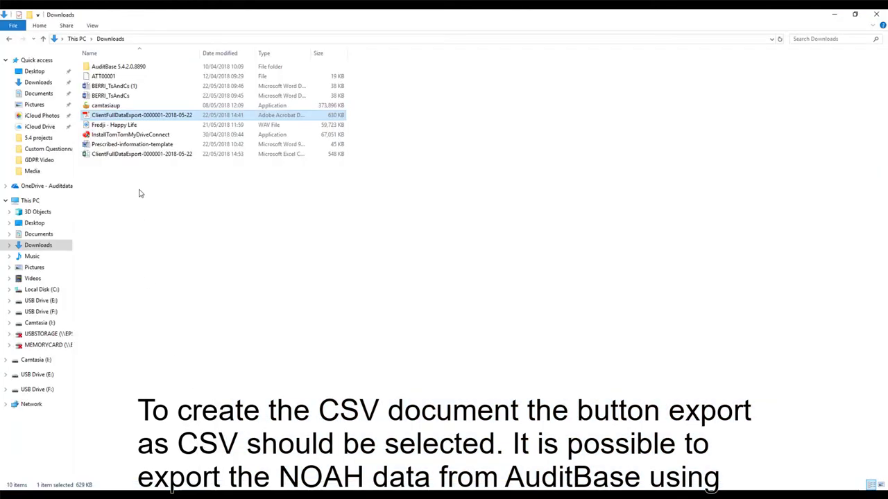
Step: Open the ClientFullDataExport CSV from Downloads in Excel
double_click(137, 154)
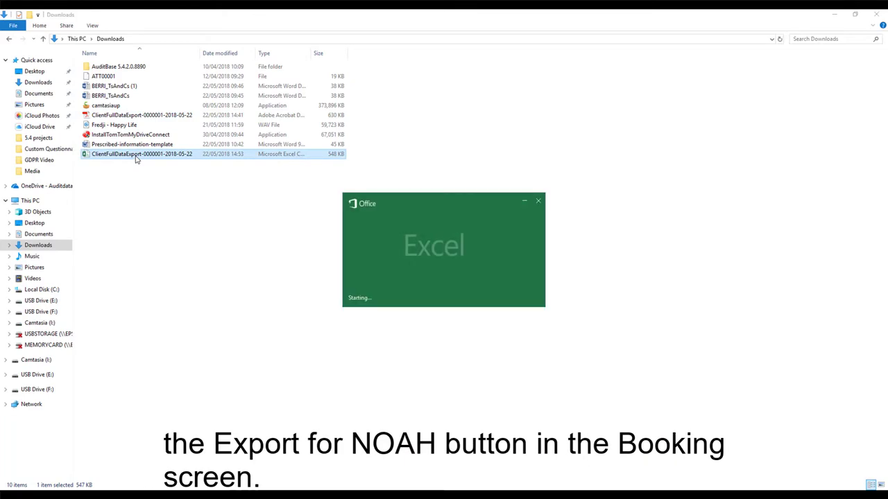